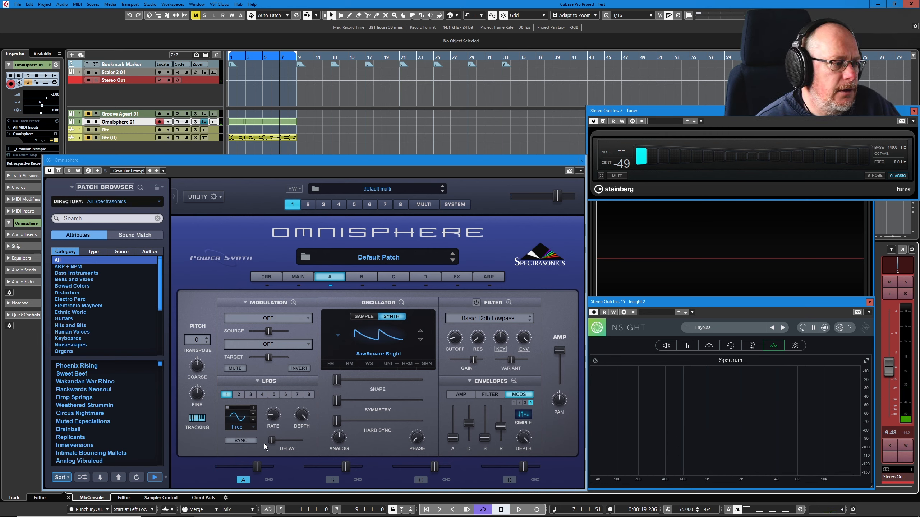
Step: Modulate the oscillator's coarse pitch with LFO1
right_click(196, 364)
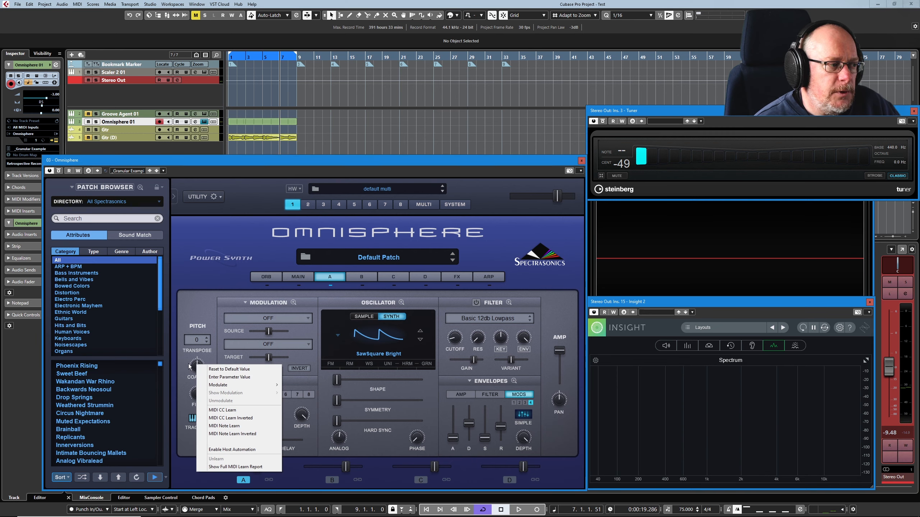
left_click(189, 365)
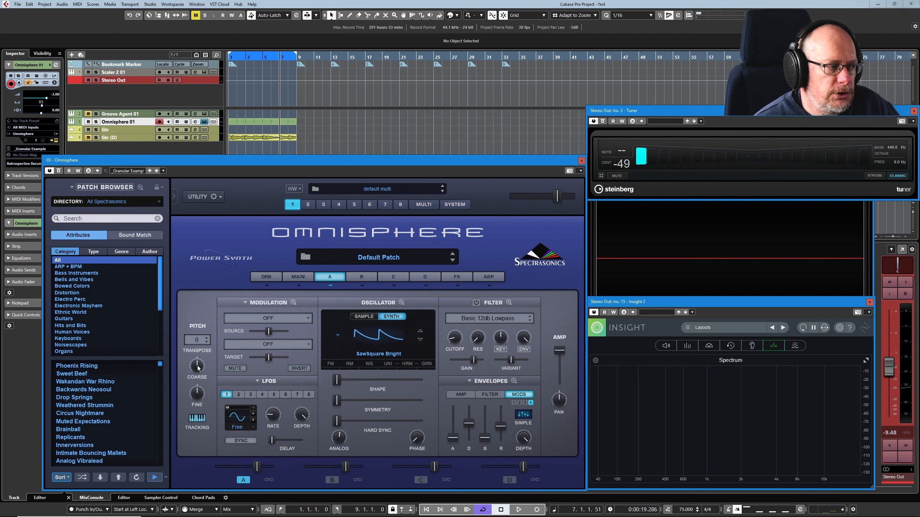
right_click(198, 367)
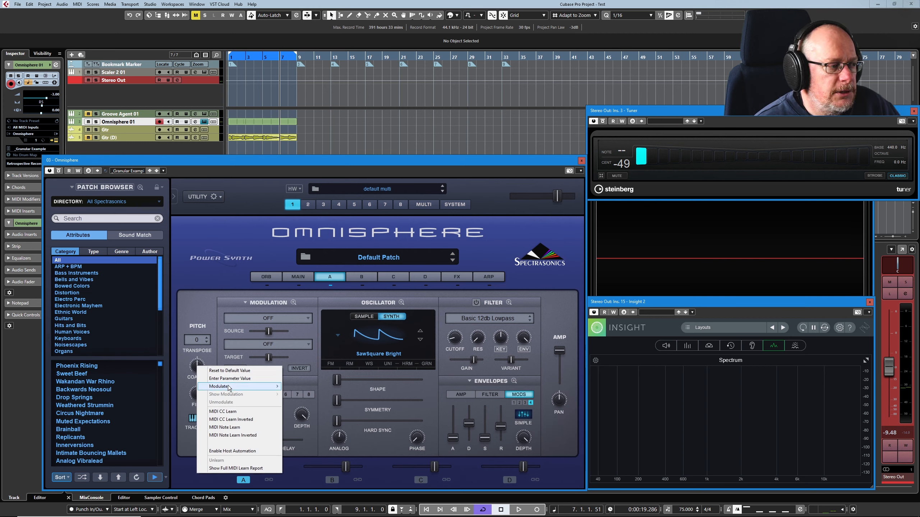
mouse_move(230, 387)
left_click(311, 387)
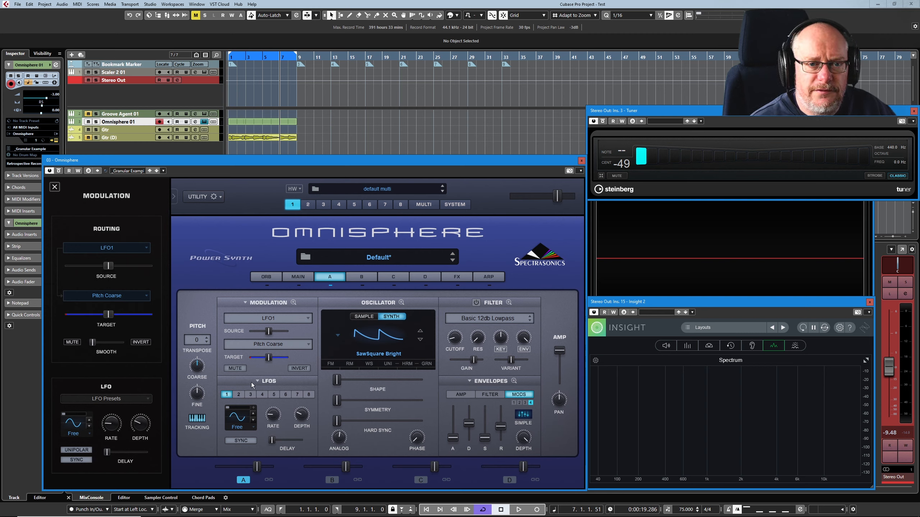
Step: Set LFO 1's waveform to Square and adjust its depth
left_click(239, 415)
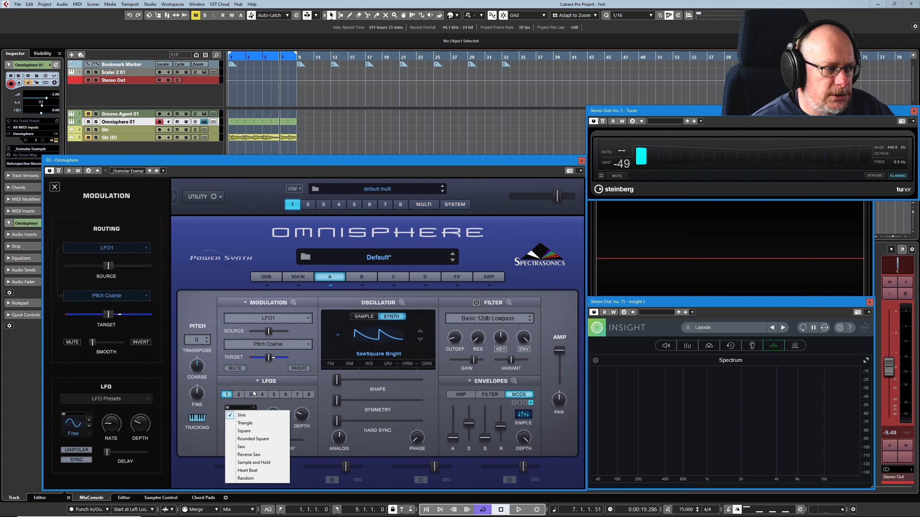
left_click(246, 431)
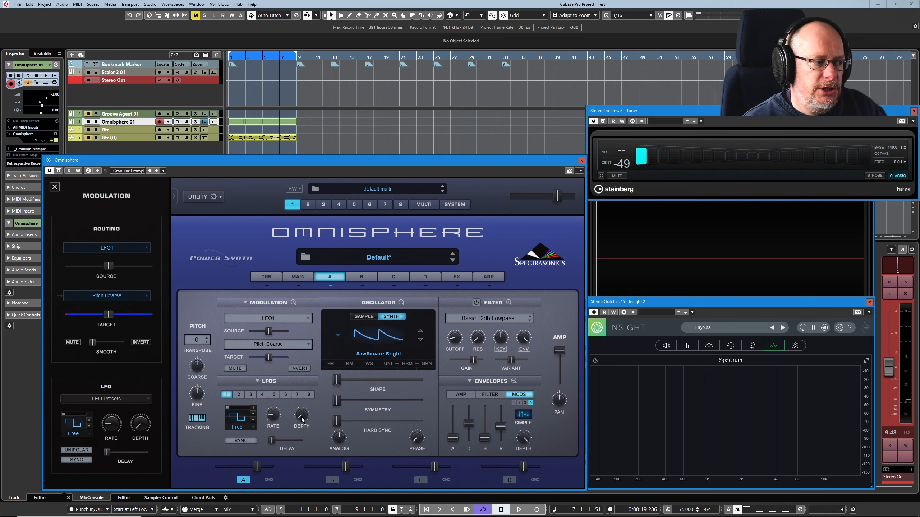
left_click_drag(301, 417, 302, 414)
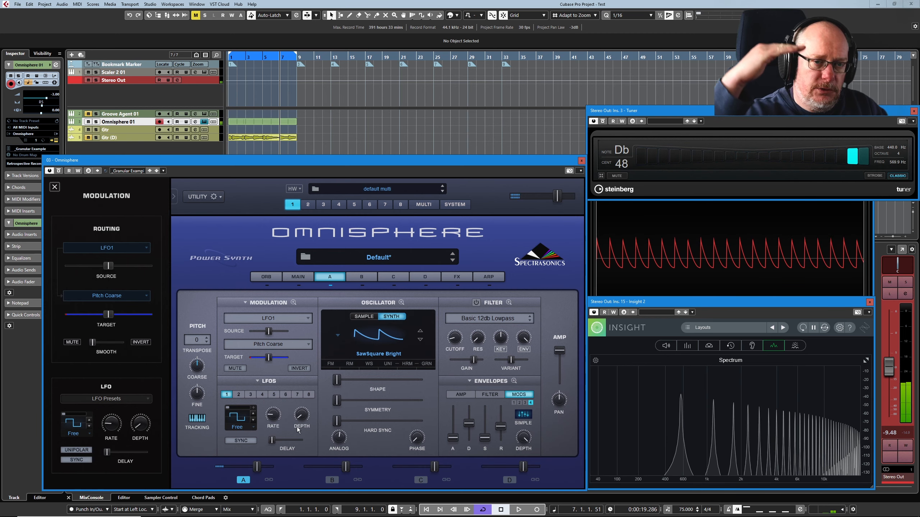
mouse_move(303, 417)
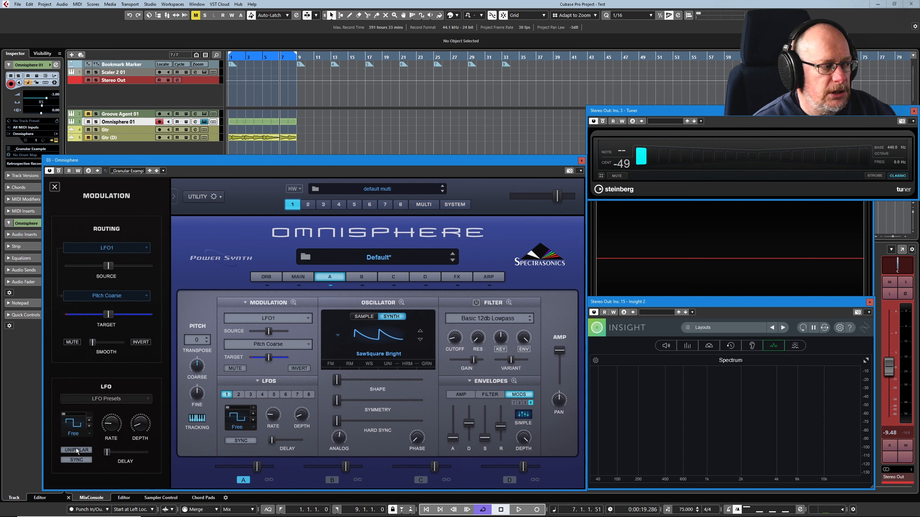
Step: Switch LFO 1 to unipolar mode and adjust its depth
left_click(255, 409)
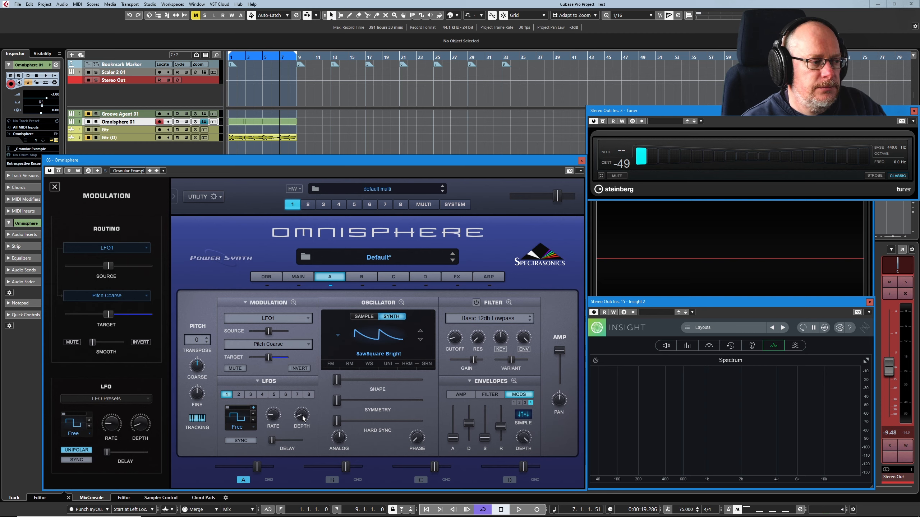
scroll(301, 418, "up", 3)
scroll(244, 417, "up", 2)
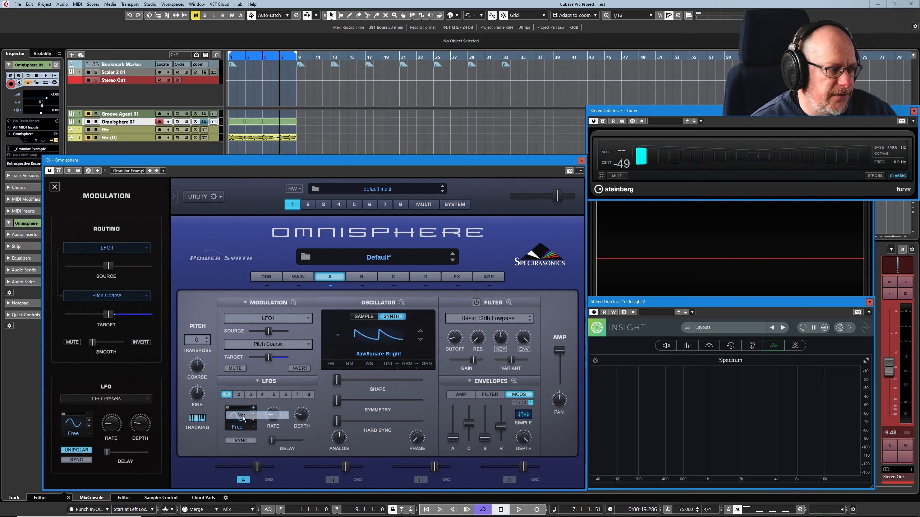
Step: Try the Saw waveform on LFO 1 and change it to Reverse Saw
left_click(243, 416)
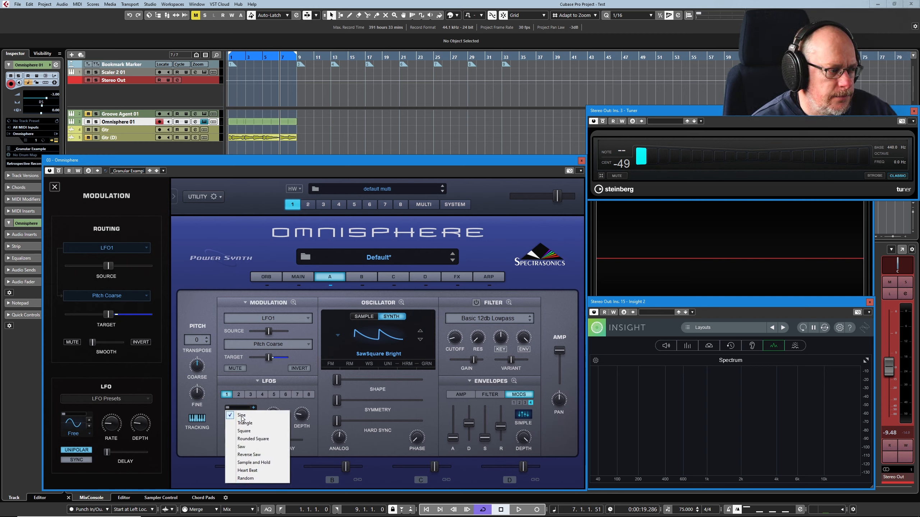
left_click(242, 448)
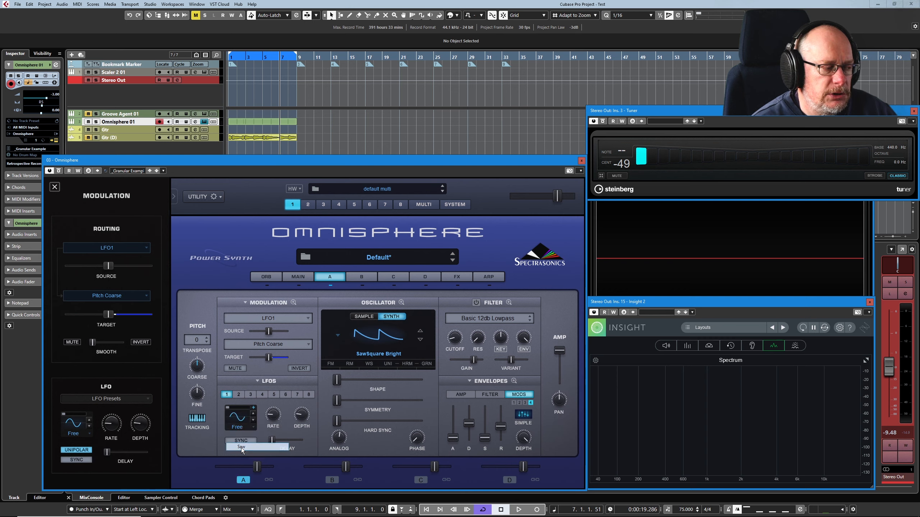
left_click(236, 421)
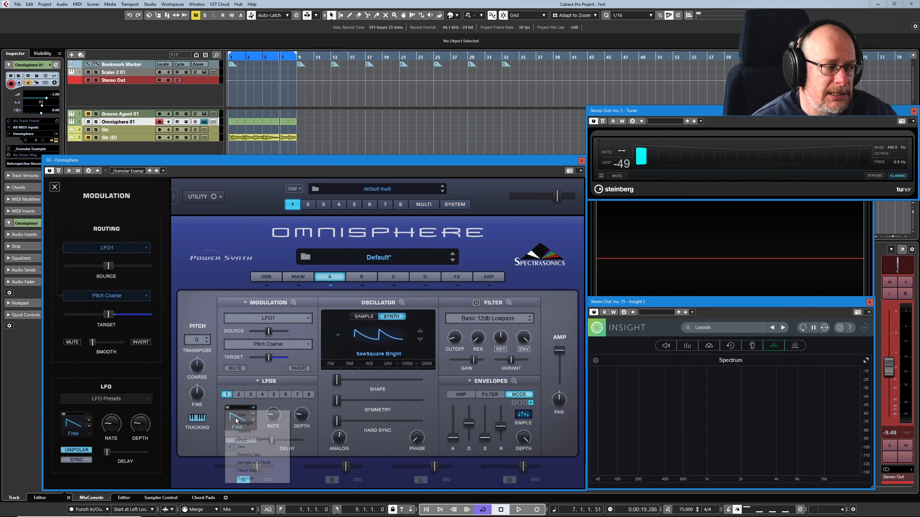
left_click(243, 457)
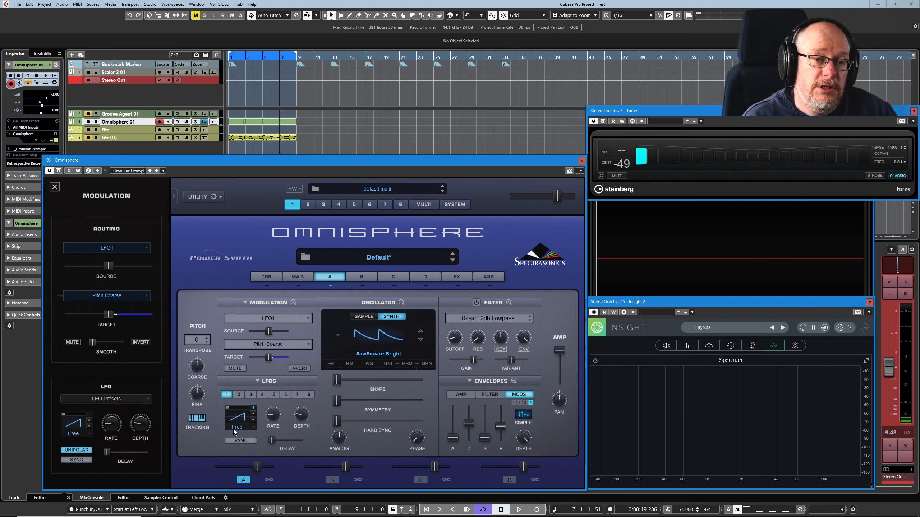
Step: Set LFO 1's trigger mode to Note, try several start phases along its waveform and return the phase marker to the beginning
left_click(233, 430)
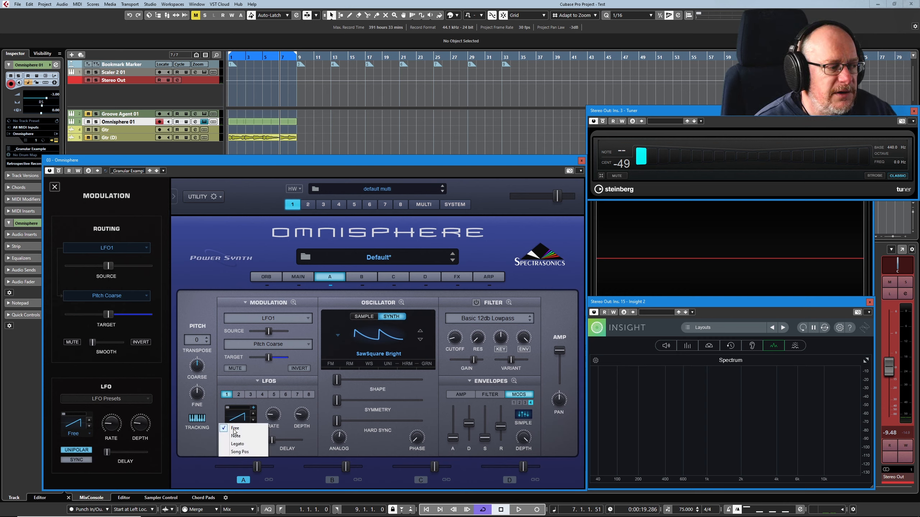
left_click(236, 437)
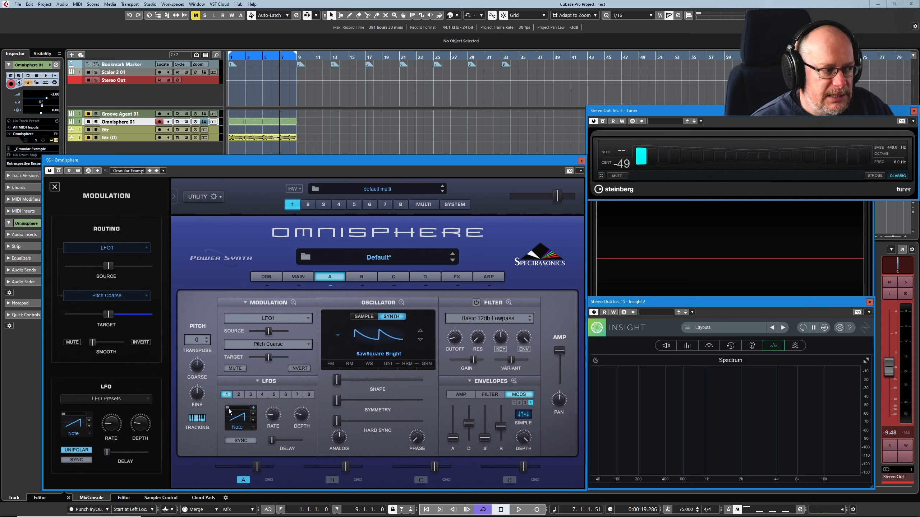
mouse_move(228, 408)
left_mouse_down()
mouse_move(245, 410)
mouse_move(223, 408)
left_mouse_up()
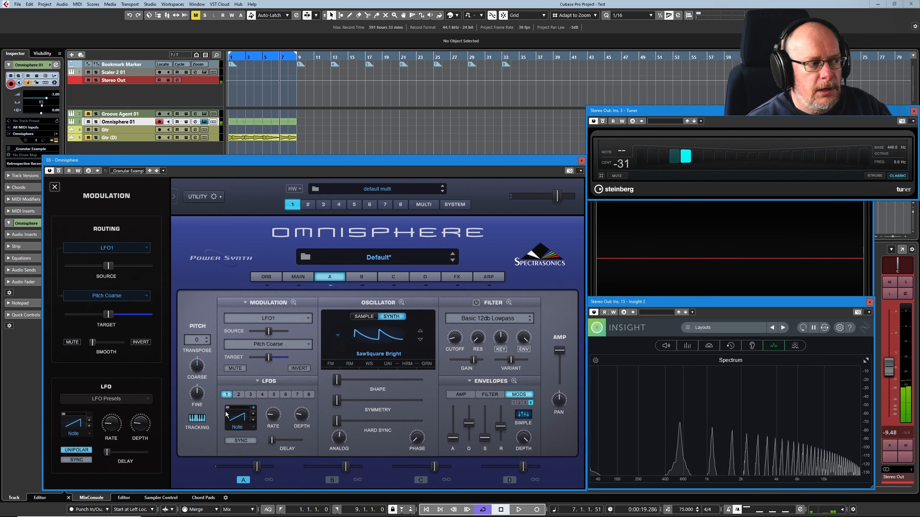
left_click_drag(228, 408, 238, 411)
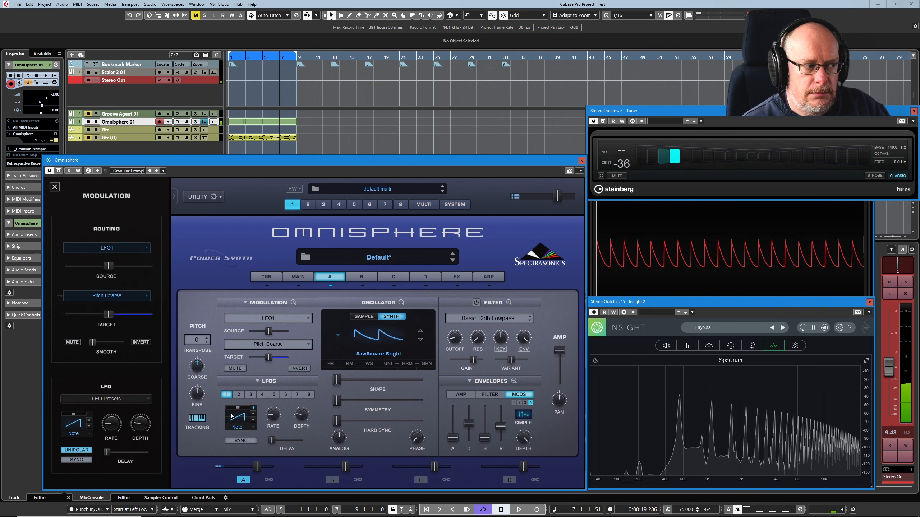
left_click_drag(237, 408, 225, 413)
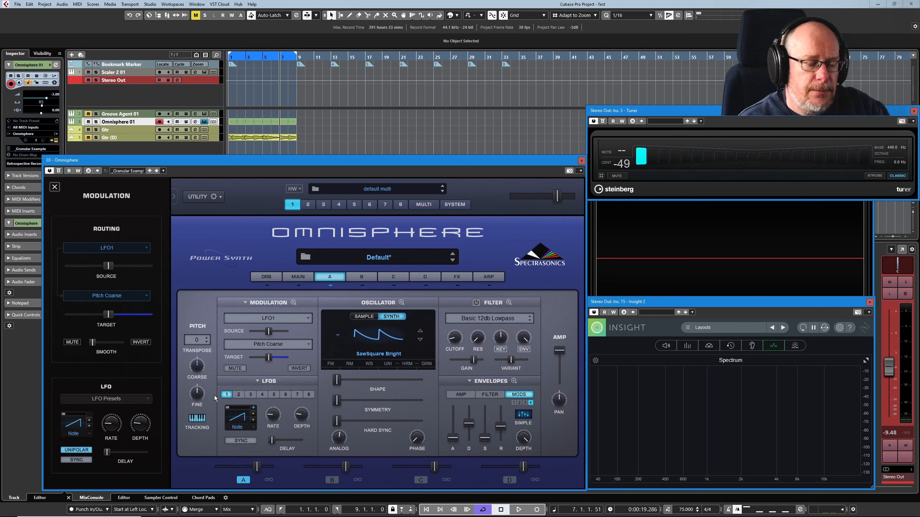
left_click_drag(228, 407, 250, 413)
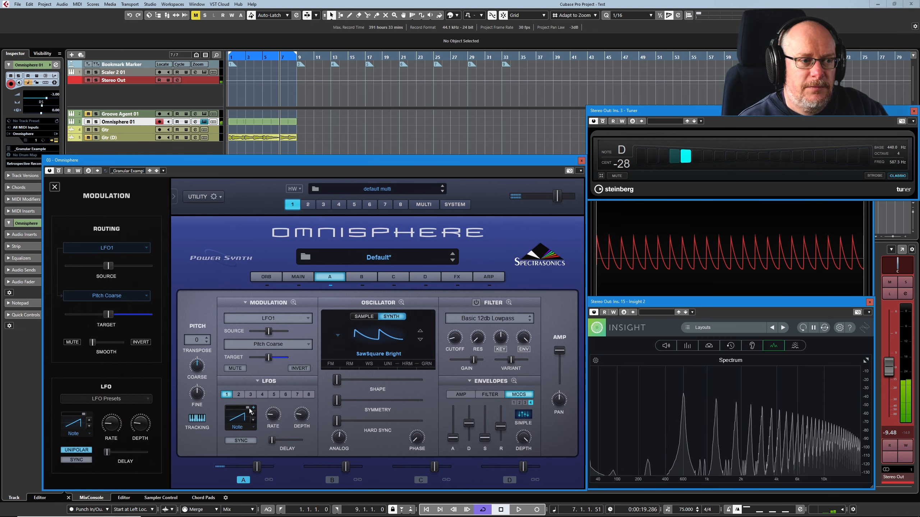
left_click_drag(249, 411, 229, 409)
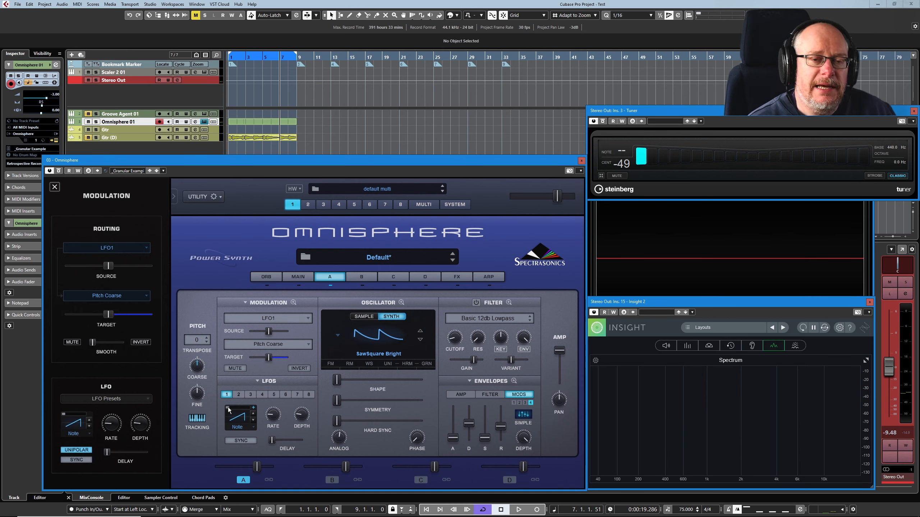
left_click_drag(228, 409, 231, 410)
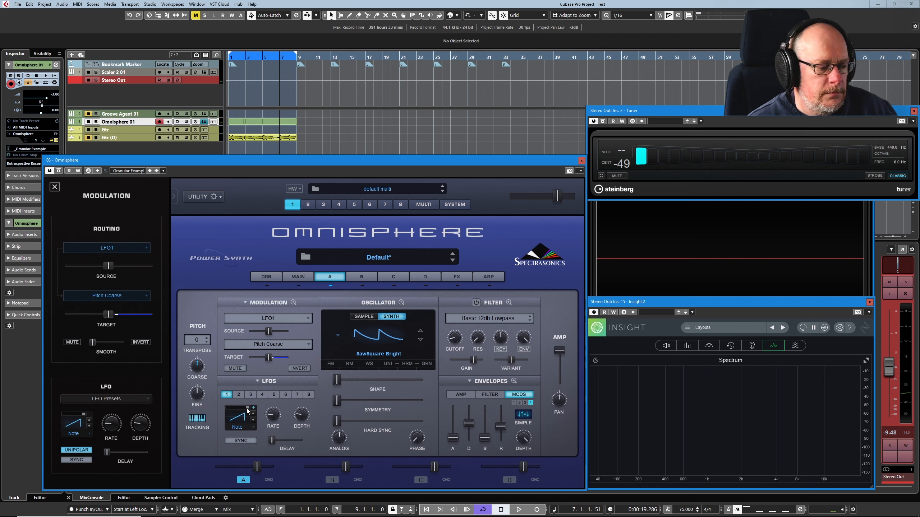
left_click_drag(247, 409, 227, 409)
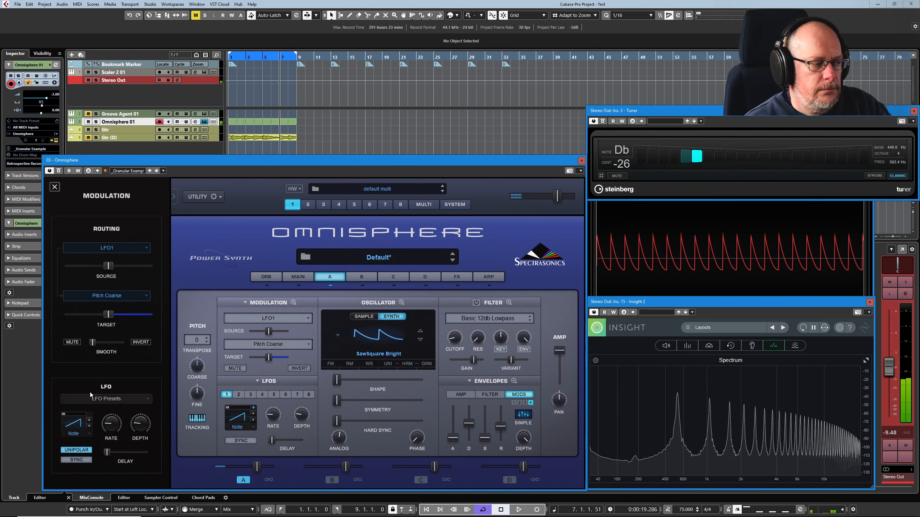
Step: Set LFO 1's trigger mode to Legato
left_click(239, 427)
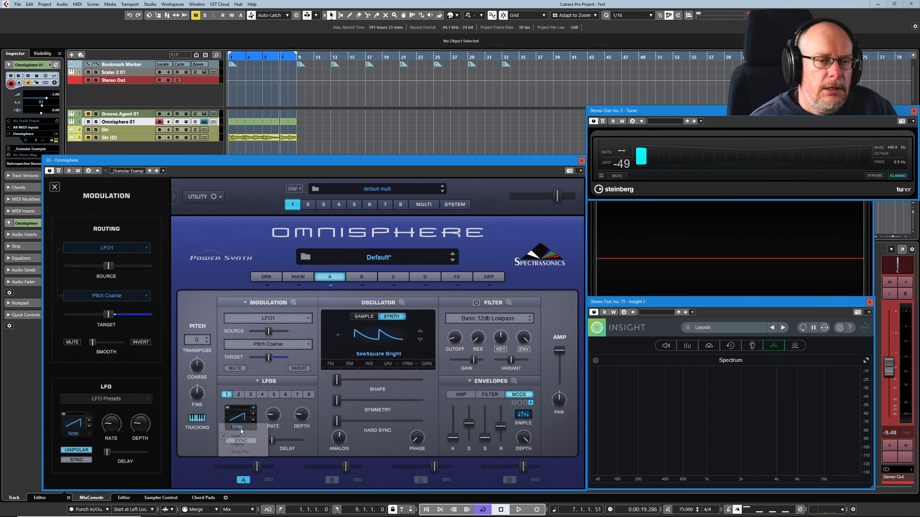
left_click(237, 444)
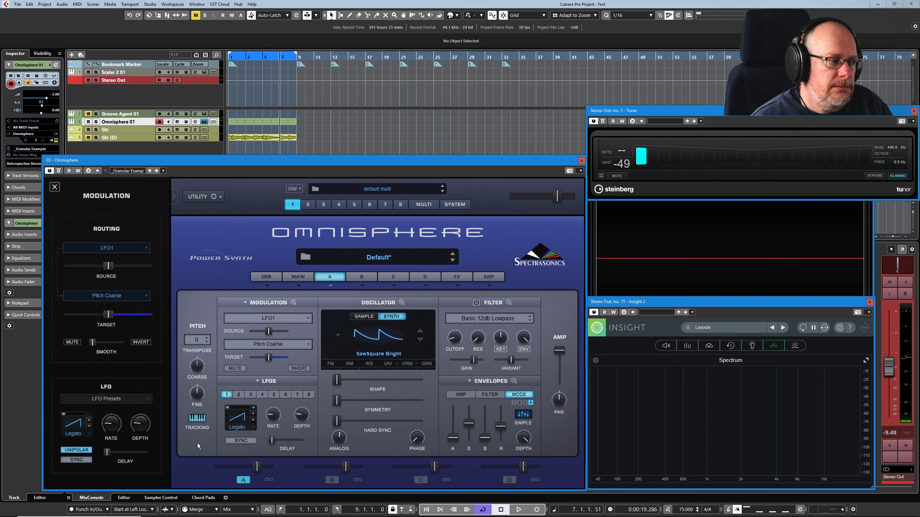
left_click(237, 427)
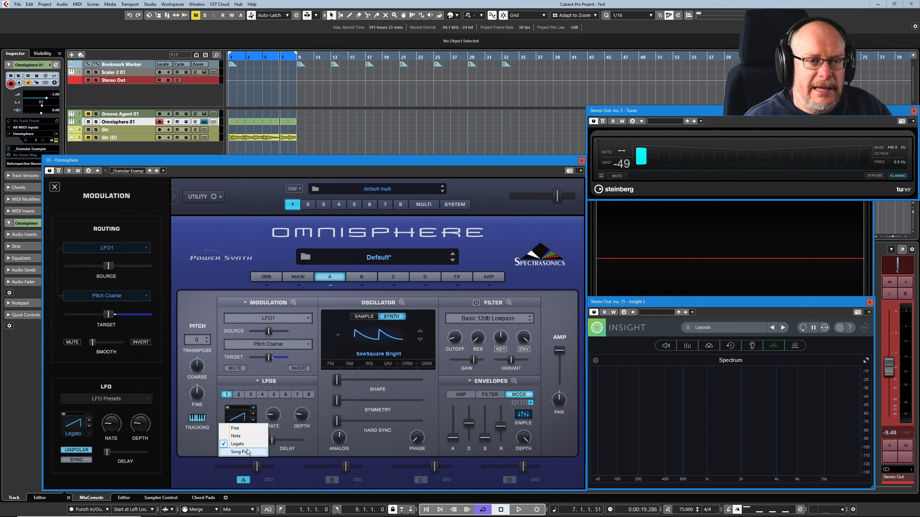
left_click(203, 443)
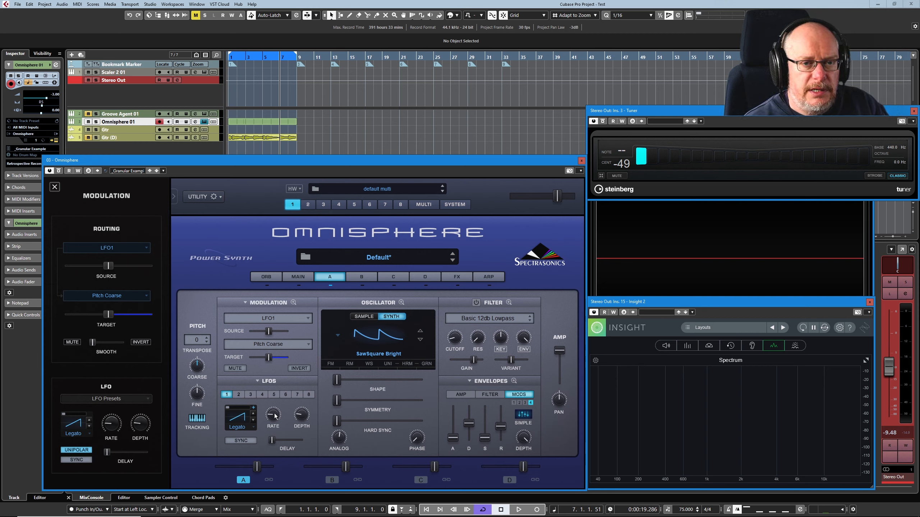
Step: Try LFO 1's rate at 1.70 Hz unsynced and at 1/16 with tempo sync, and try a longer delay
left_click_drag(274, 414, 271, 407)
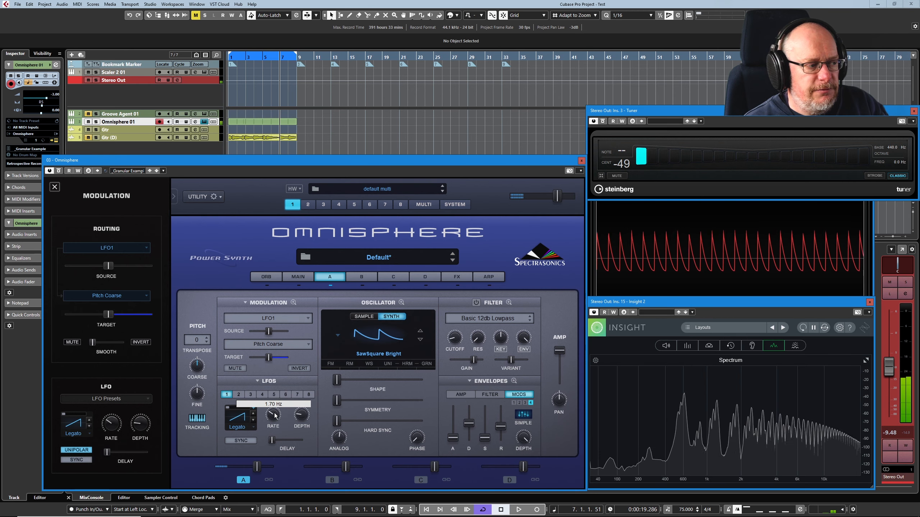
left_click(238, 441)
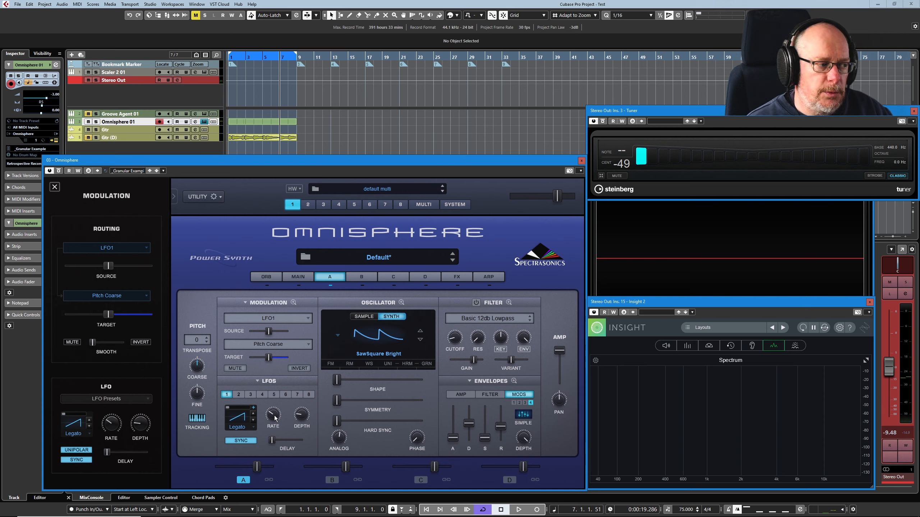
mouse_move(274, 417)
left_click_drag(274, 418, 279, 400)
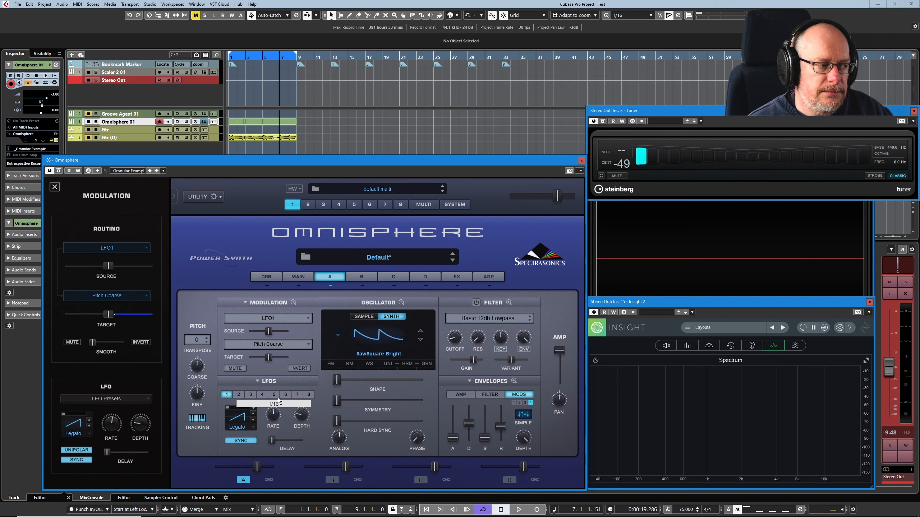
left_click_drag(280, 391, 280, 387)
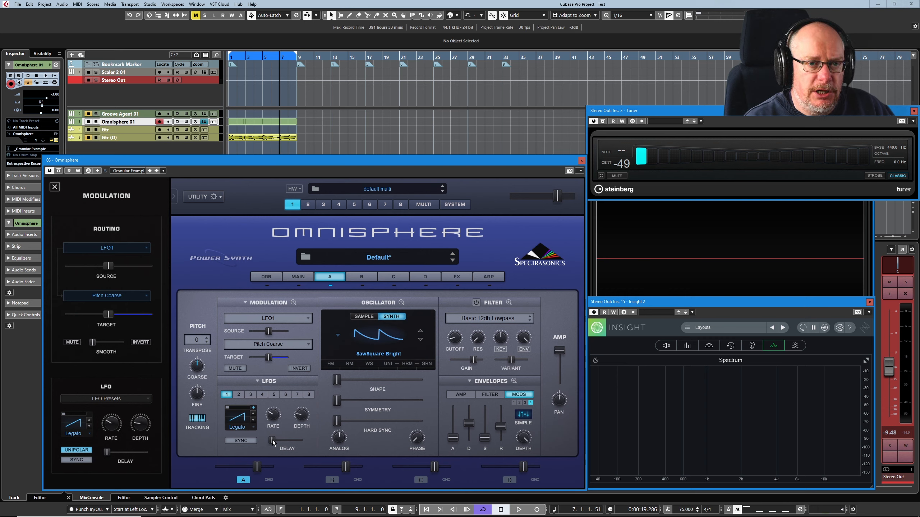
left_click_drag(273, 441, 312, 437)
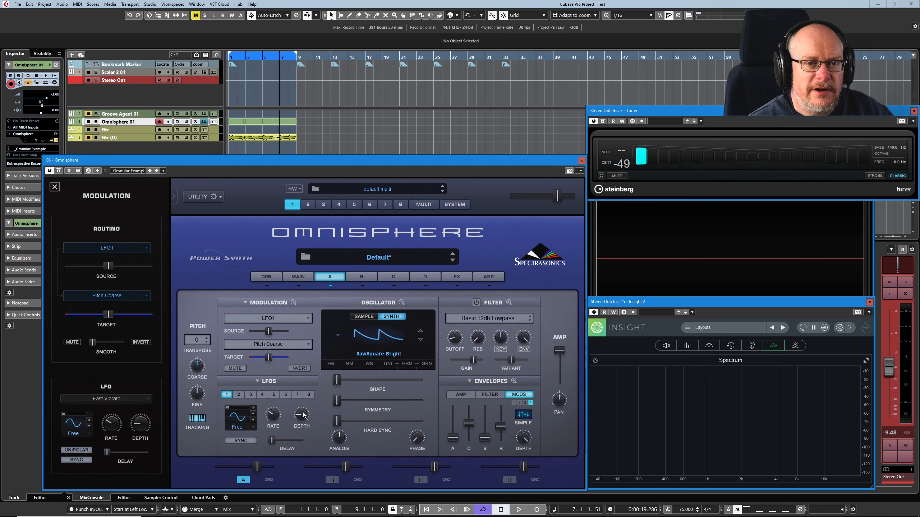
Step: Load the Delayed Vibrato preset into LFO 1 and lower the source amount of its Pitch Coarse modulation
left_click(258, 381)
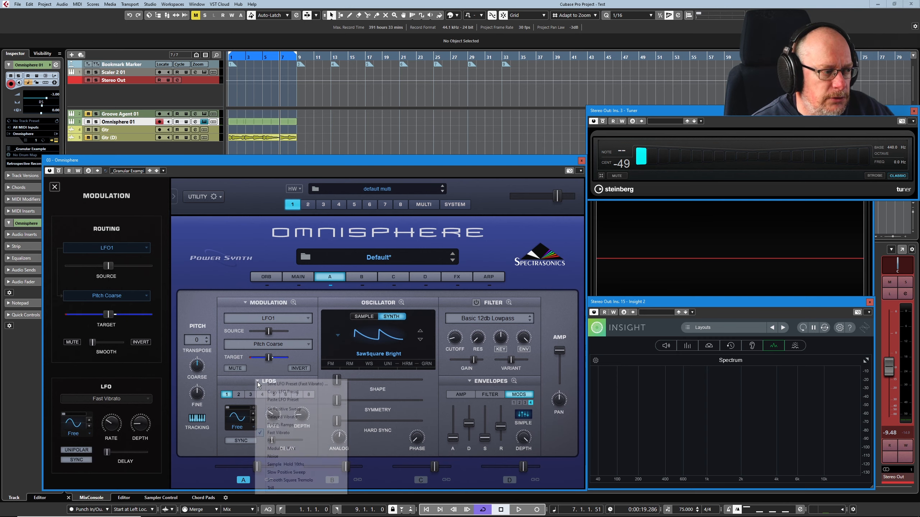
left_click(284, 417)
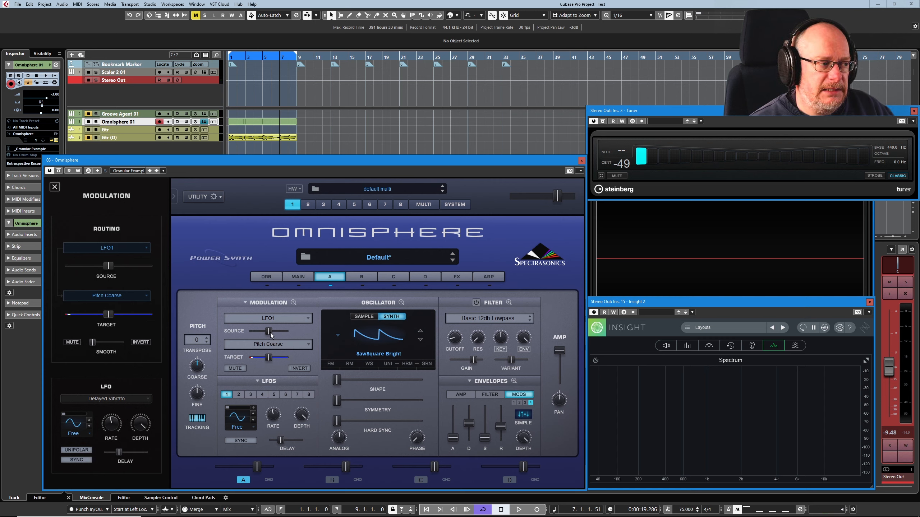
left_click_drag(270, 334, 259, 336)
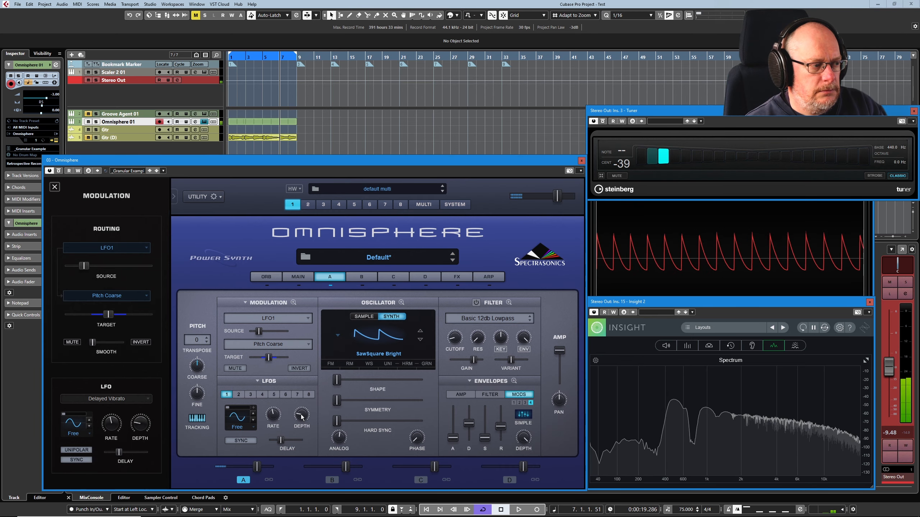
Step: Slightly lower the Pitch Coarse modulation's source amount, save LFO 1's settings as a preset named Demo and check it in the preset list
mouse_move(273, 427)
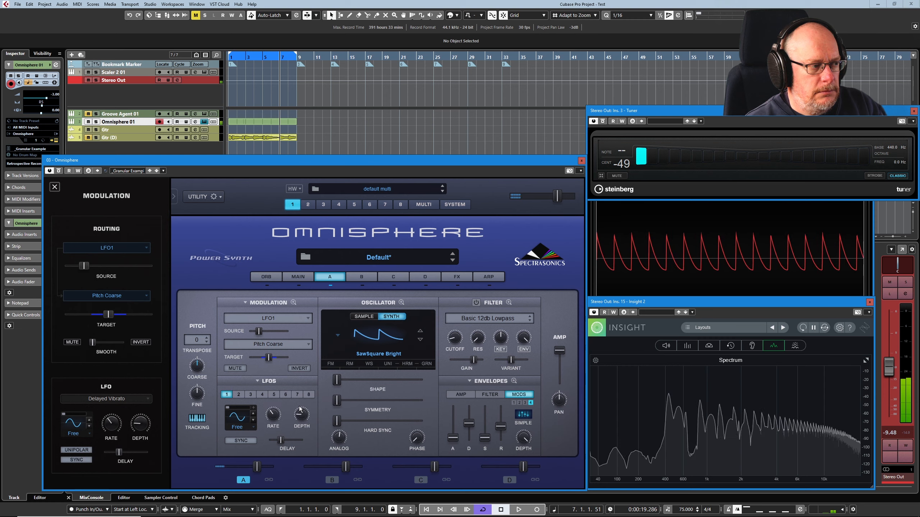
left_click_drag(259, 333, 257, 335)
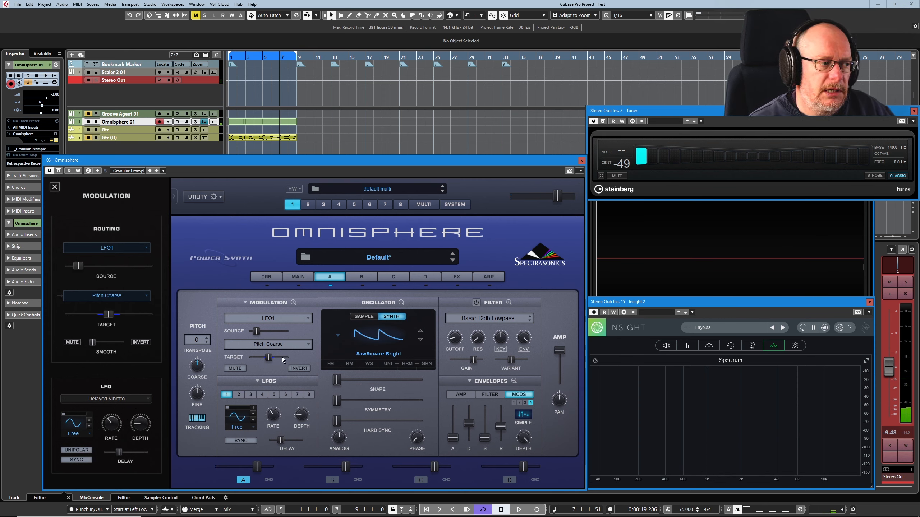
left_click(257, 381)
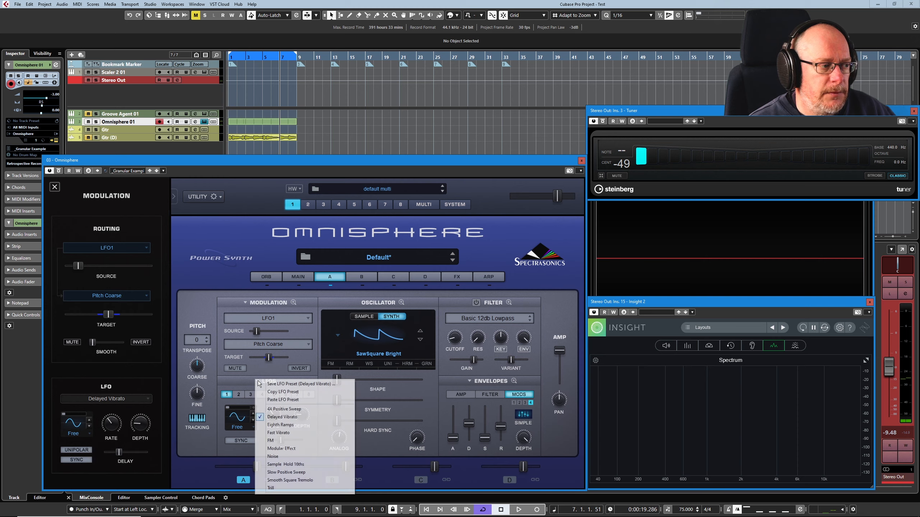
left_click(285, 384)
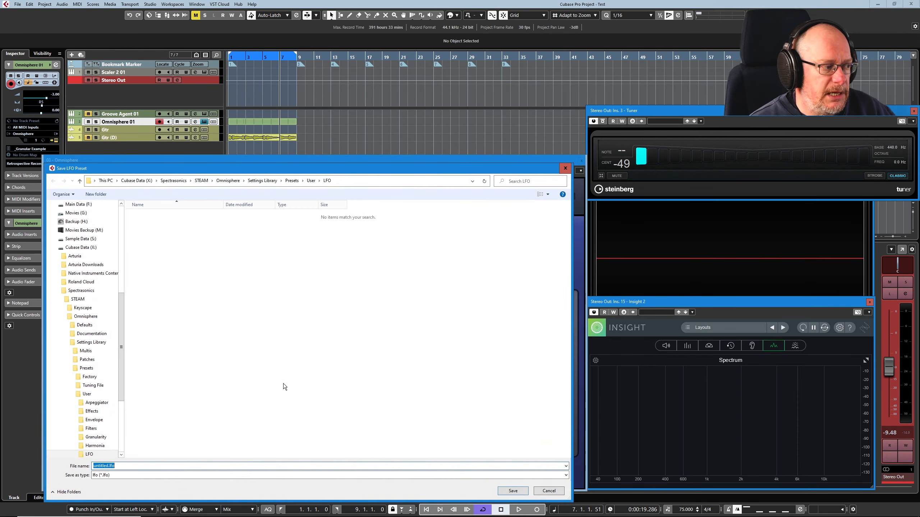
type("Demo")
key("Return")
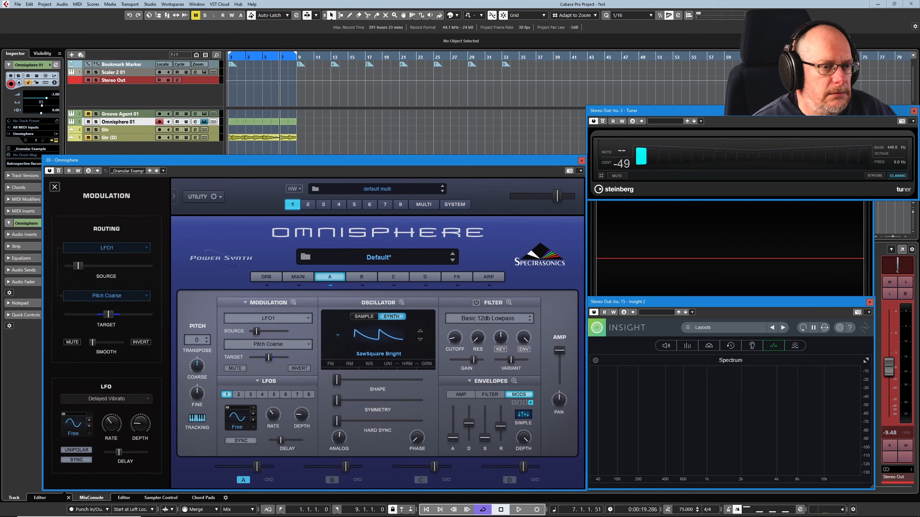
left_click(259, 381)
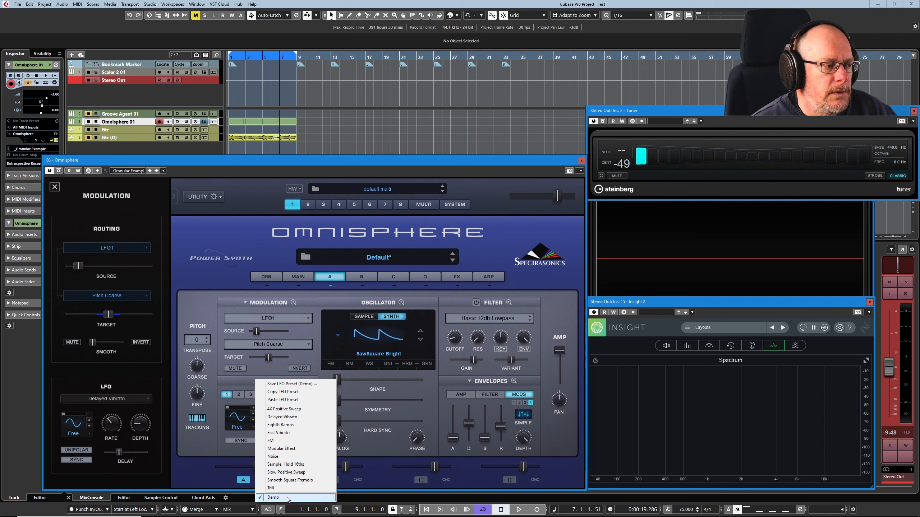
left_click(200, 440)
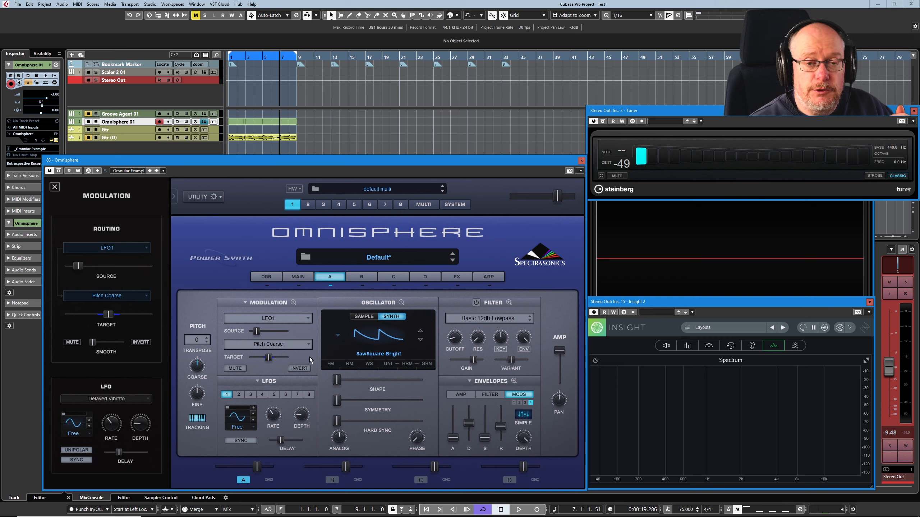
Step: Change the target of LFO 1's modulation from Pitch Coarse to the amp's Amplitude
left_click(308, 344)
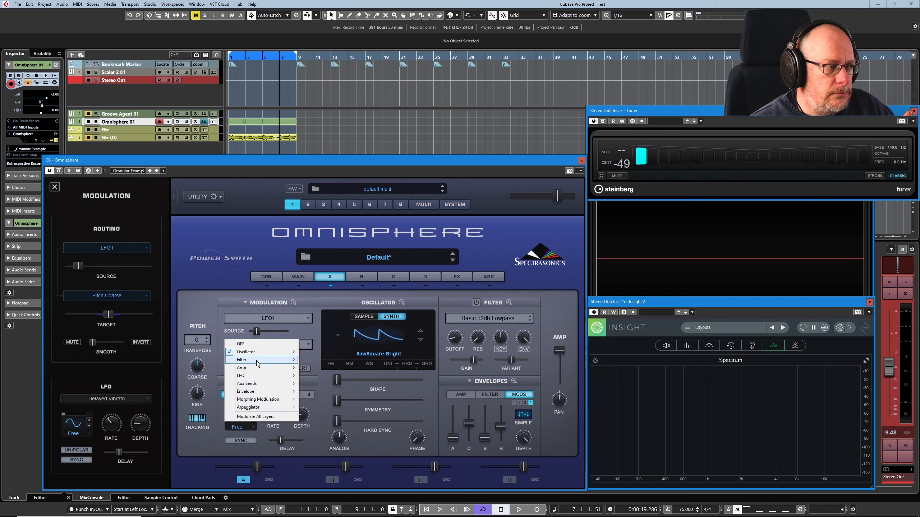
mouse_move(262, 361)
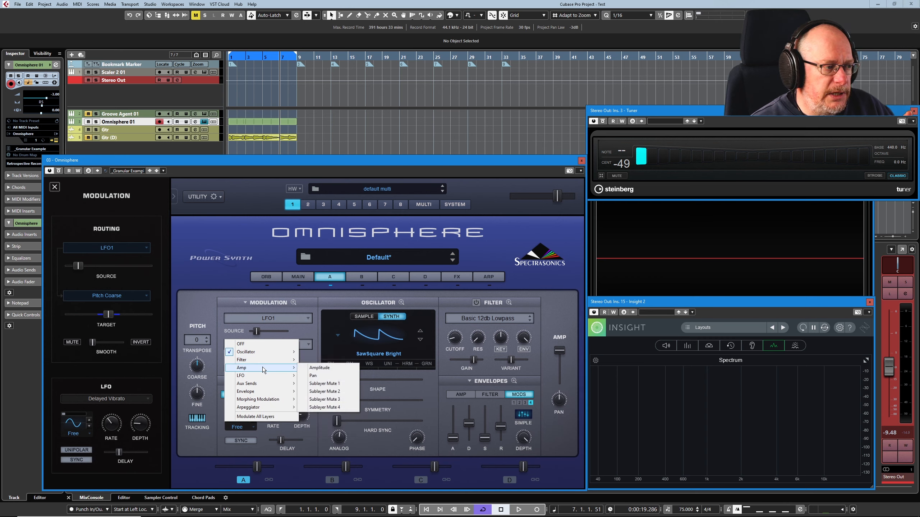
left_click(319, 367)
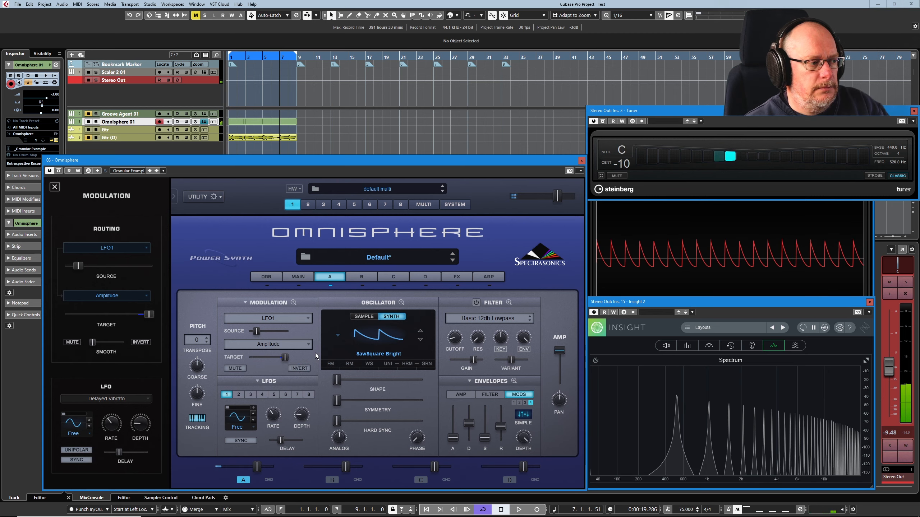
Step: Set LFO 1's depth to 0.435, raise the Amplitude modulation's source amount and reduce its target amount
left_click_drag(301, 419, 302, 395)
left_click_drag(256, 331, 272, 363)
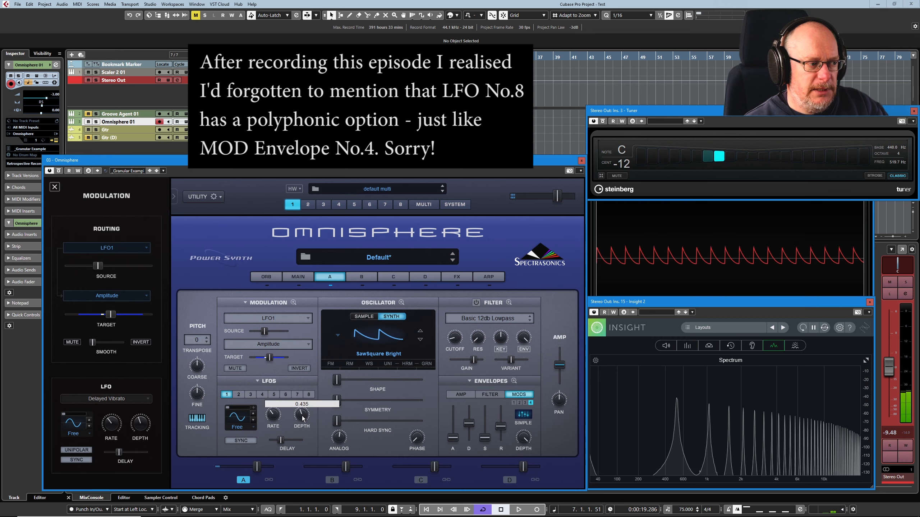
mouse_move(273, 417)
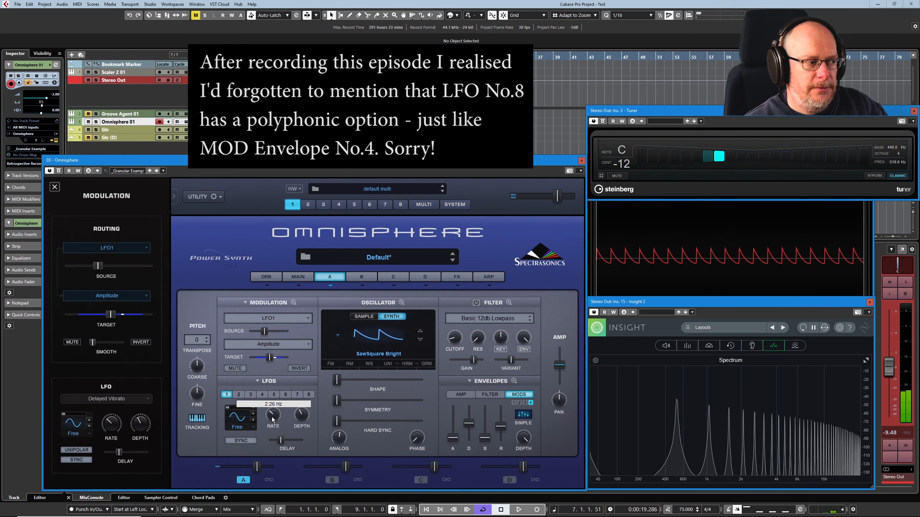